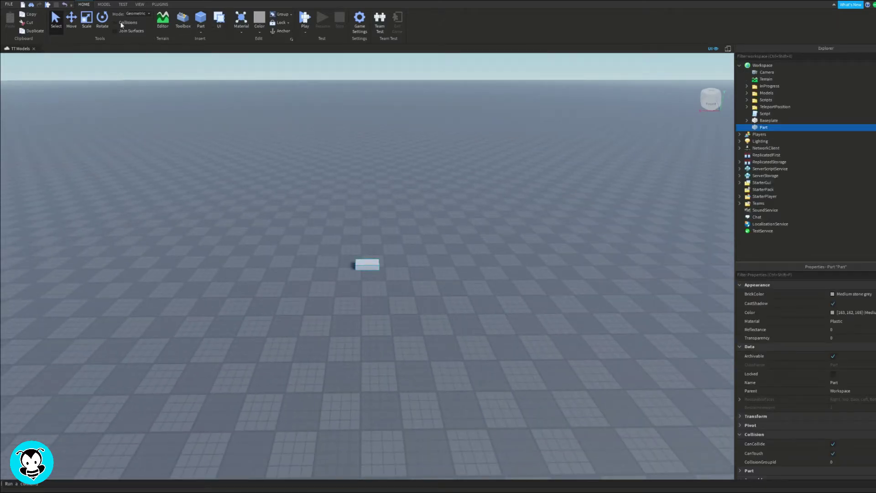
- Delete the grey block from the baseplate and insert a spawn location, shifting it slightly across the ground
left_click(105, 4)
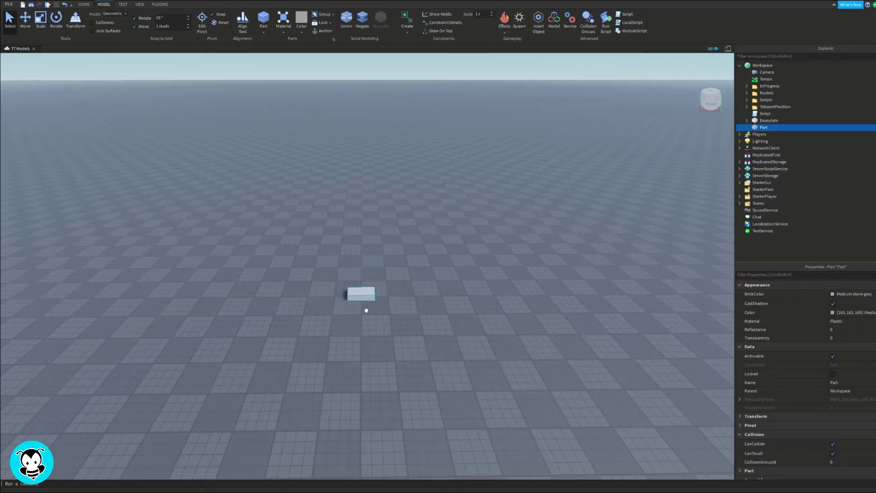
key("Delete")
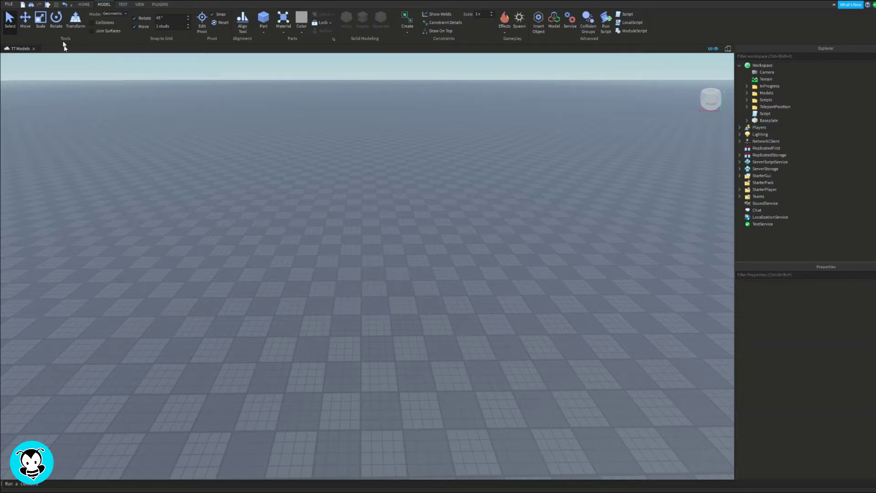
left_click(83, 5)
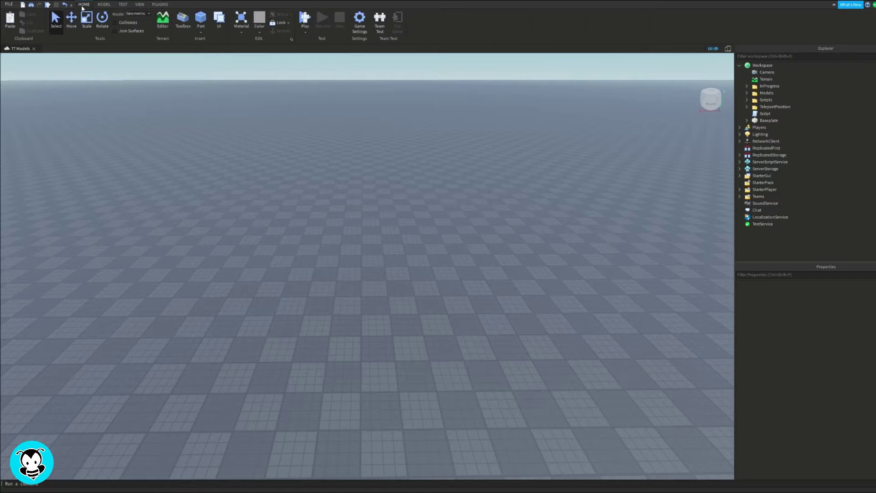
left_click(104, 5)
left_click(519, 21)
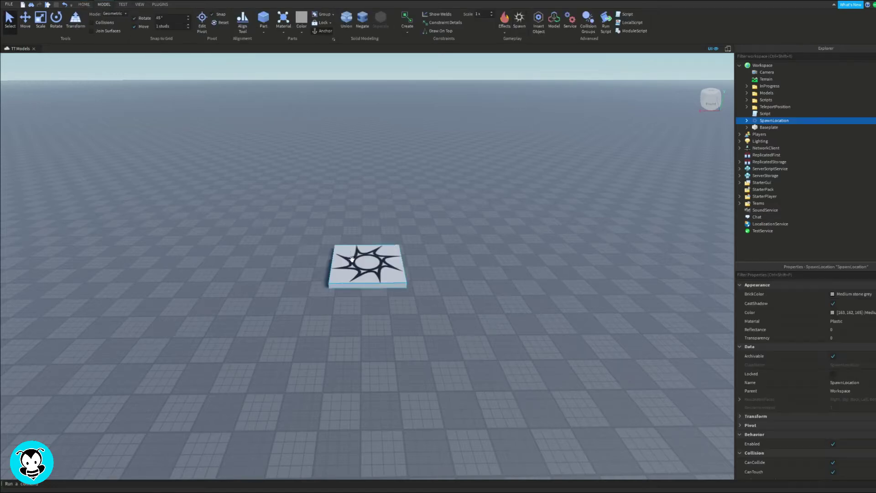
left_click_drag(370, 256, 333, 288)
- Scale the spawn location down to a smaller square platform in both width and depth
left_click(451, 234)
right_click_drag(452, 234, 451, 233)
right_click_drag(488, 313, 488, 314)
left_click(423, 282)
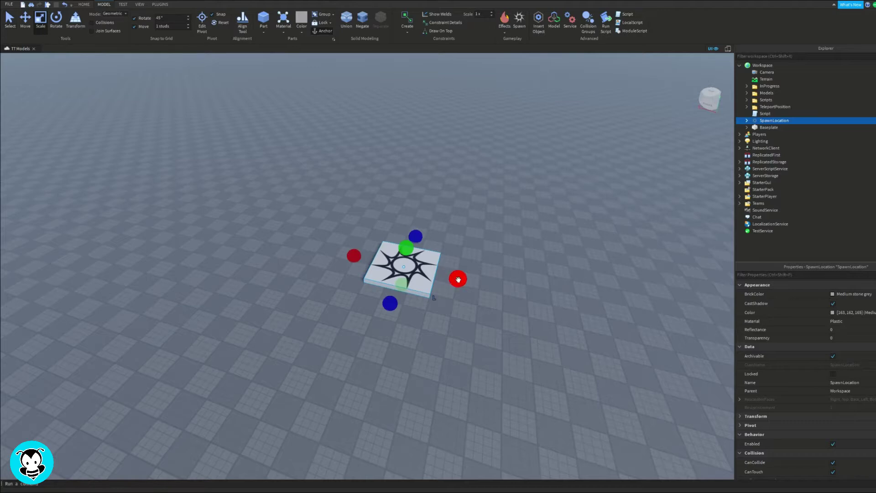
left_click_drag(458, 279, 436, 275)
left_click_drag(405, 234, 406, 248)
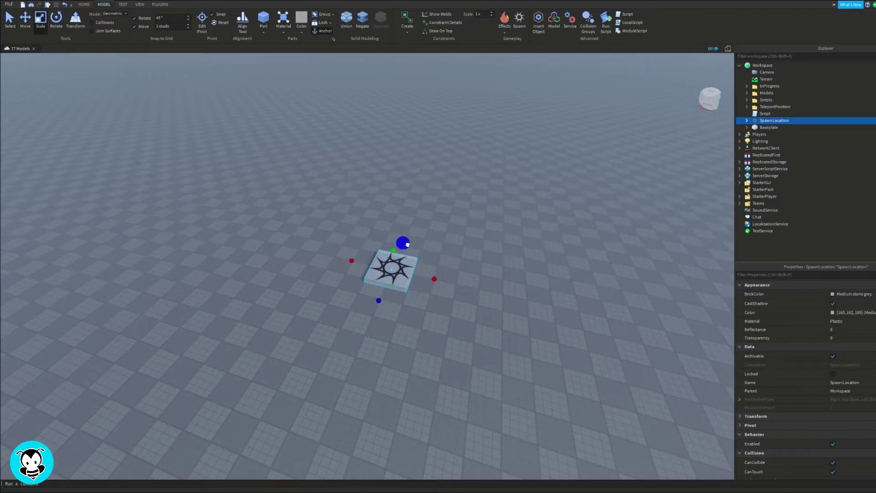
left_click(527, 269)
right_click_drag(527, 269, 527, 268)
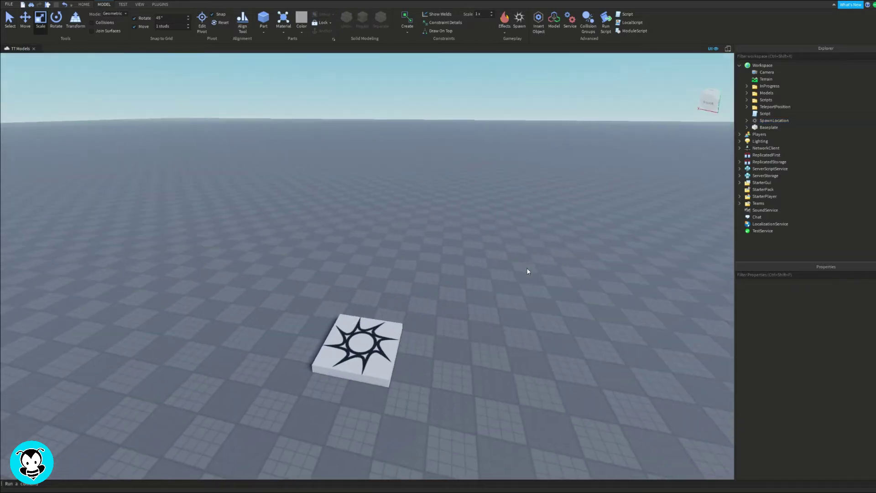
- Raise the spawn location so that it floats above the baseplate
left_click(349, 349)
key("ctrl+2")
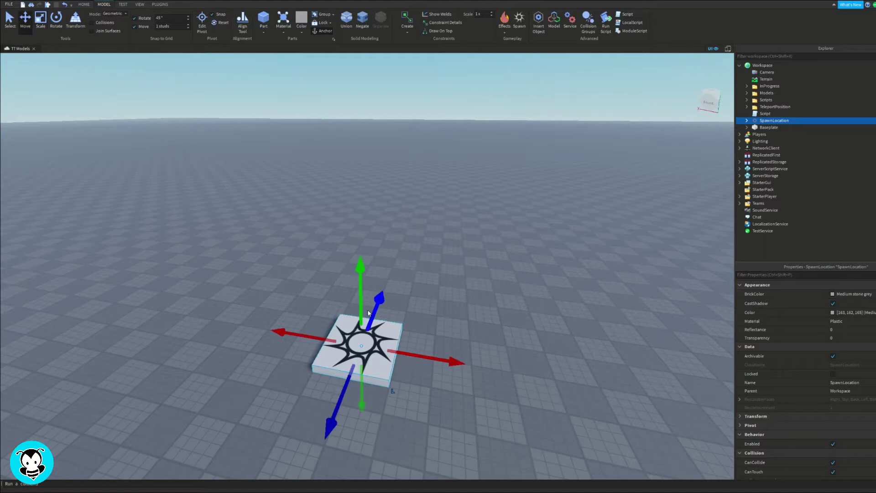
left_click_drag(361, 296, 360, 247)
left_click(481, 278)
right_click_drag(482, 277, 482, 277)
scroll(479, 276, "down", 2)
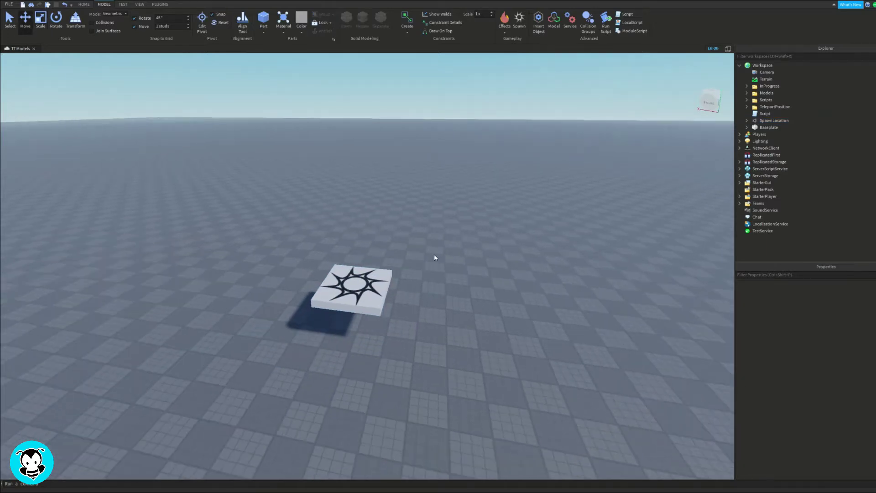
- Insert a sphere part beside the spawn location and roughly adjust it next to the platform
right_click_drag(434, 257, 321, 139)
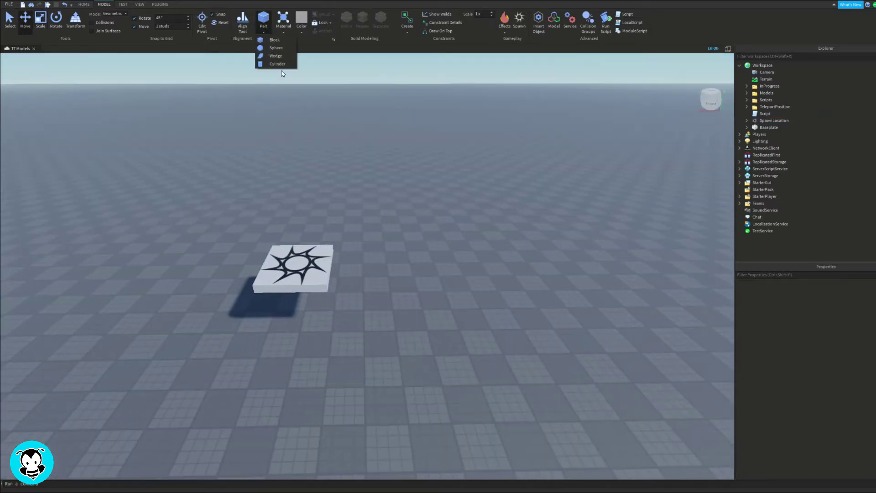
left_click(277, 48)
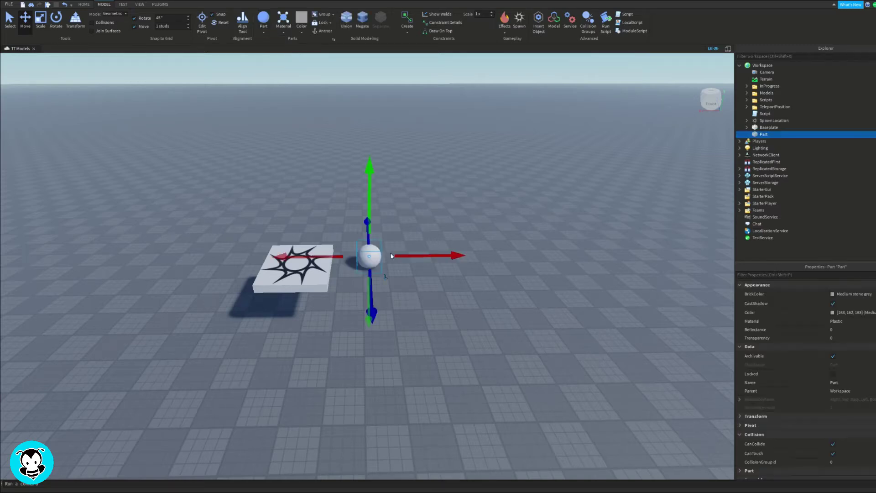
left_click_drag(372, 315, 372, 351)
left_click_drag(368, 224, 376, 187)
- Enlarge the sphere and position it off the ground, lined up with the spawn platform as the first jump
right_click_drag(377, 188, 378, 191)
key("d")
key("d")
left_click_drag(384, 340, 363, 349)
left_click_drag(463, 360, 470, 365)
left_click_drag(434, 269, 438, 251)
left_click(466, 202)
key("a")
right_click_drag(465, 203, 469, 201)
left_click(338, 254)
left_click_drag(336, 303, 334, 317)
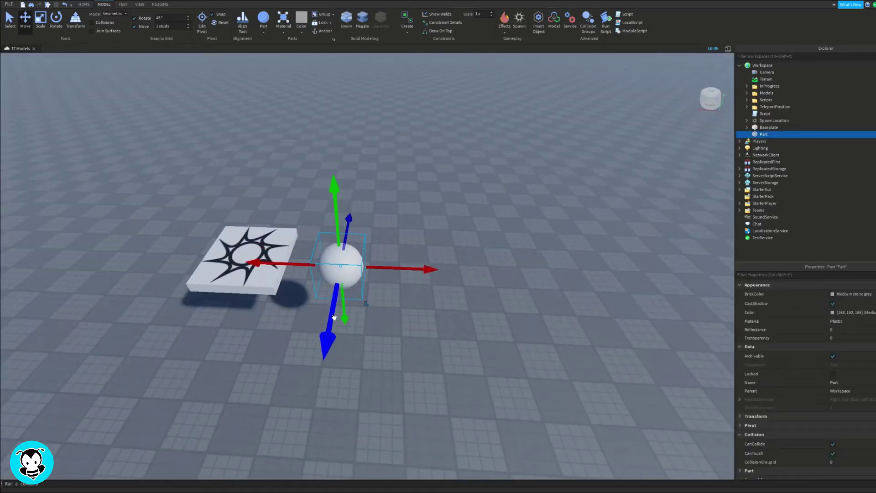
- Set the sphere's BrickColor to Earth green
left_click(833, 294)
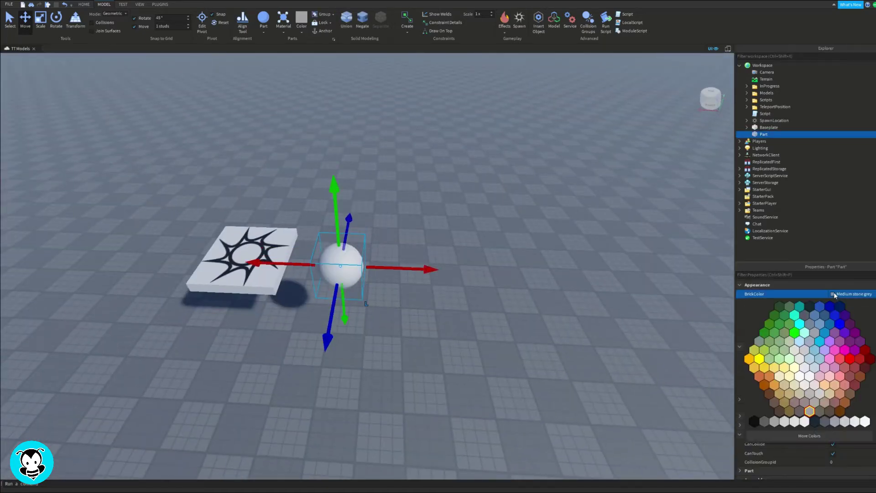
left_click(778, 306)
left_click(466, 267)
right_click_drag(466, 267, 470, 253)
key("s")
- Duplicate the green sphere three times, spacing the copies in a row leading away from the spawn location
left_click(335, 305)
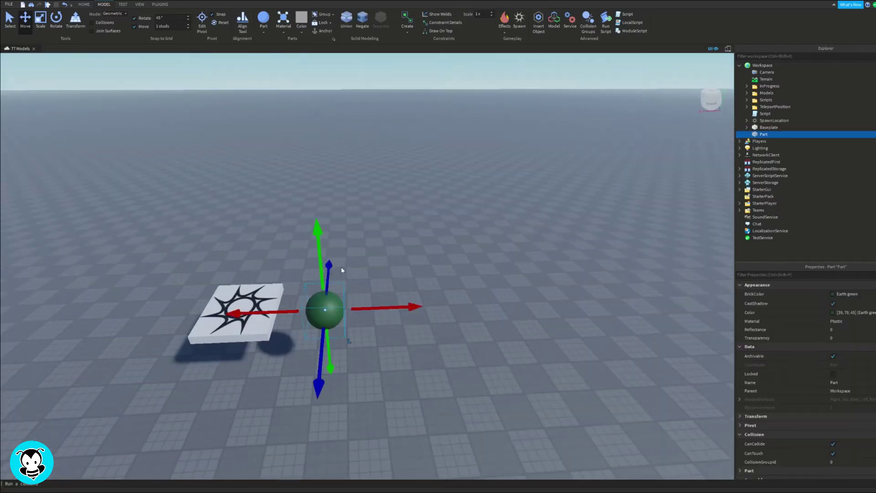
left_click_drag(329, 265, 330, 264)
right_click_drag(365, 261, 373, 263)
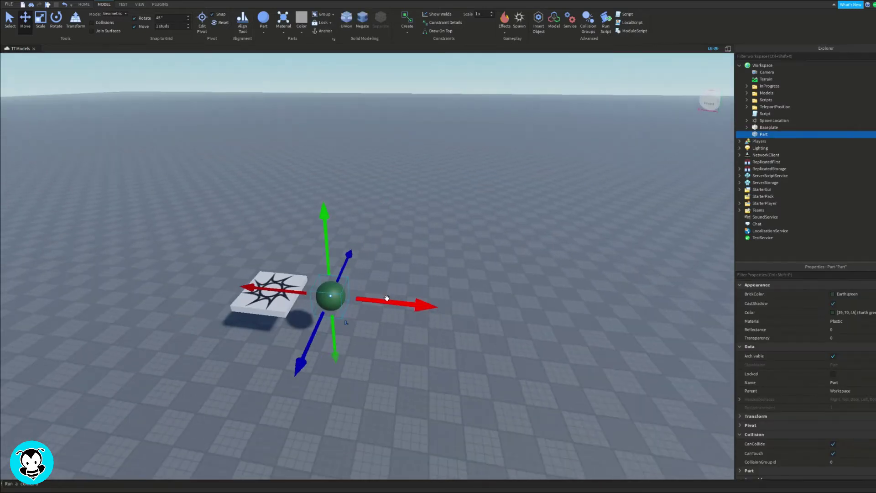
key("ctrl+d")
left_click_drag(388, 305, 445, 312)
key("ctrl+d")
left_click_drag(451, 311, 585, 321)
key("ctrl+d")
- Move the third sphere along the row, slightly farther from the second sphere
left_click(323, 421)
key("a")
right_click_drag(330, 413, 330, 413)
left_click(427, 268)
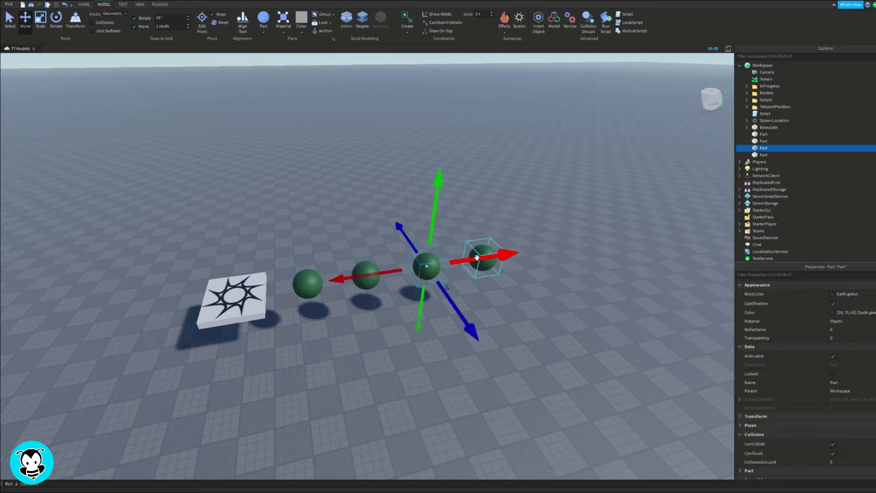
left_click_drag(479, 259, 492, 261)
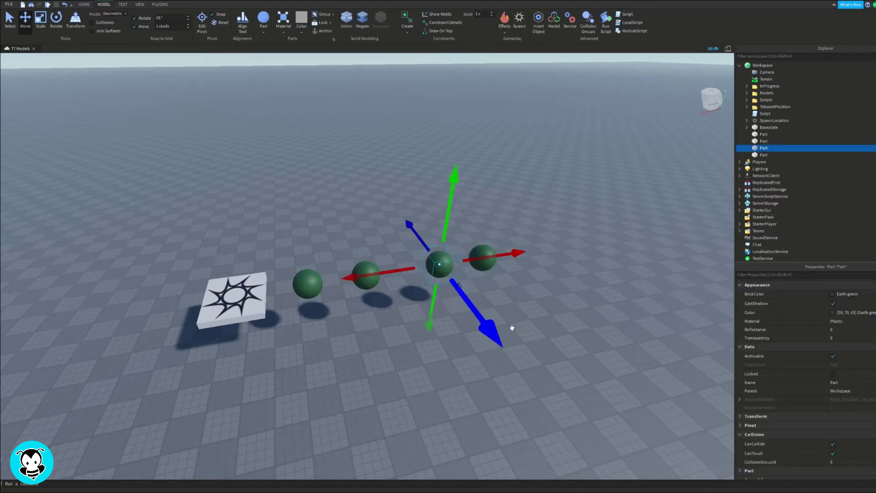
- Select the spawn location together with all four spheres and anchor them in place
right_click(319, 121)
left_click(249, 211)
right_click_drag(241, 229, 241, 230)
left_click(241, 229)
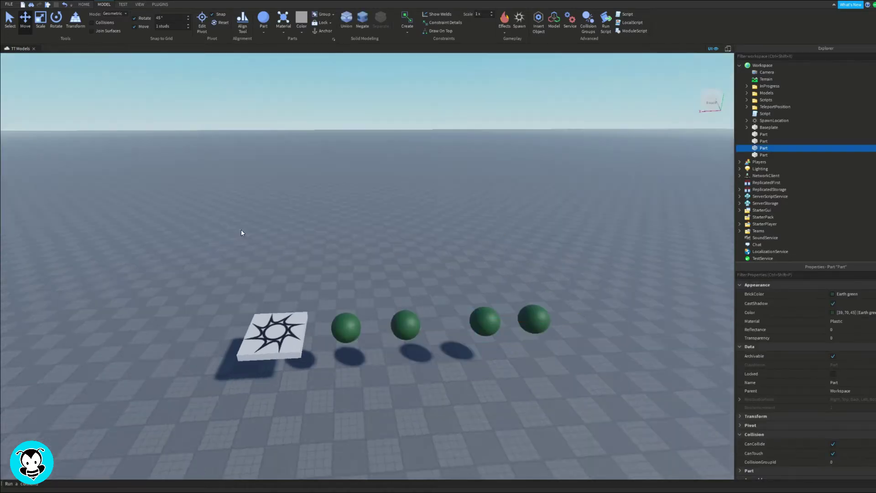
left_click_drag(158, 235, 574, 360)
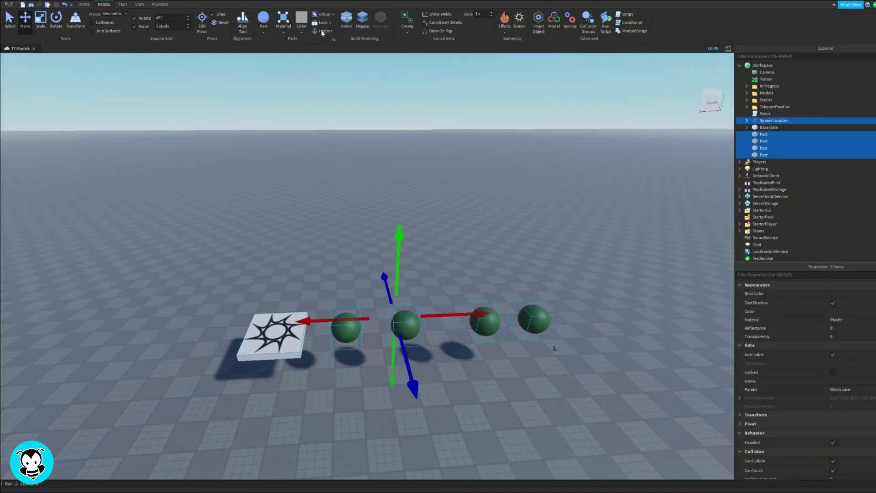
- Select the spawn location and start a play test of the course
left_click(307, 213)
key("w")
right_click_drag(307, 213, 307, 214)
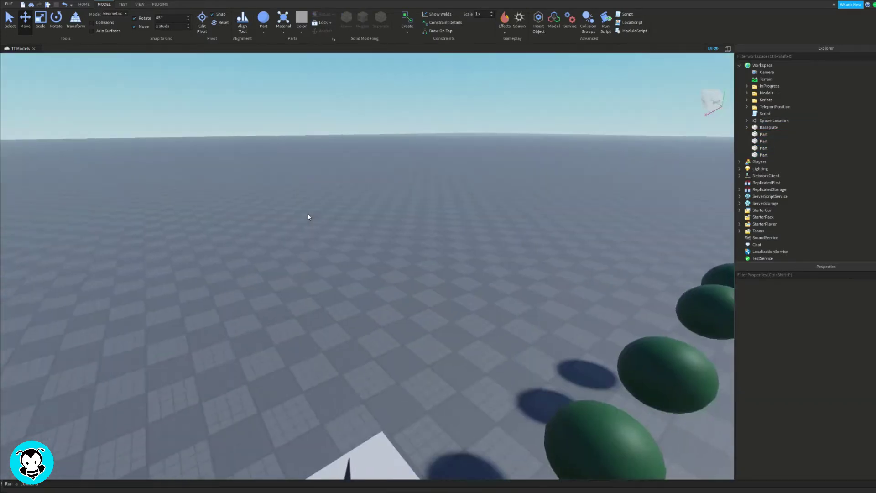
right_click_drag(307, 217, 310, 211)
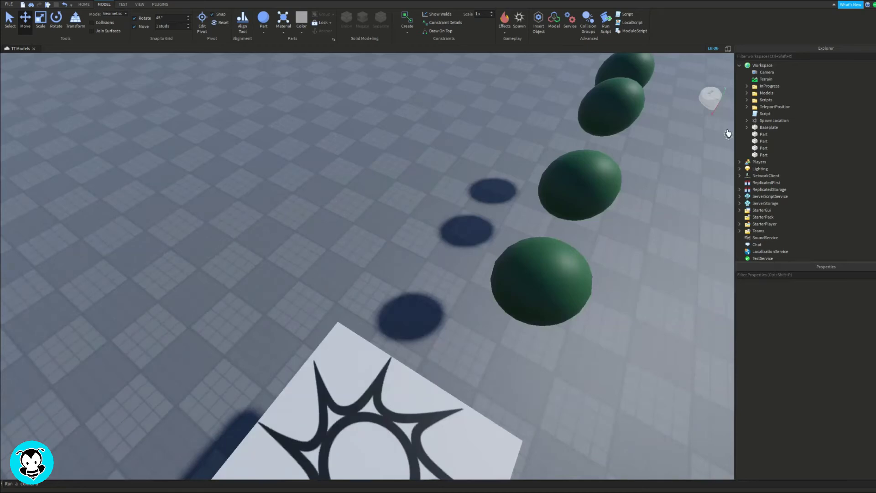
left_click(772, 121)
right_click_drag(486, 139, 483, 164)
scroll(508, 184, "down", 5)
left_click(84, 4)
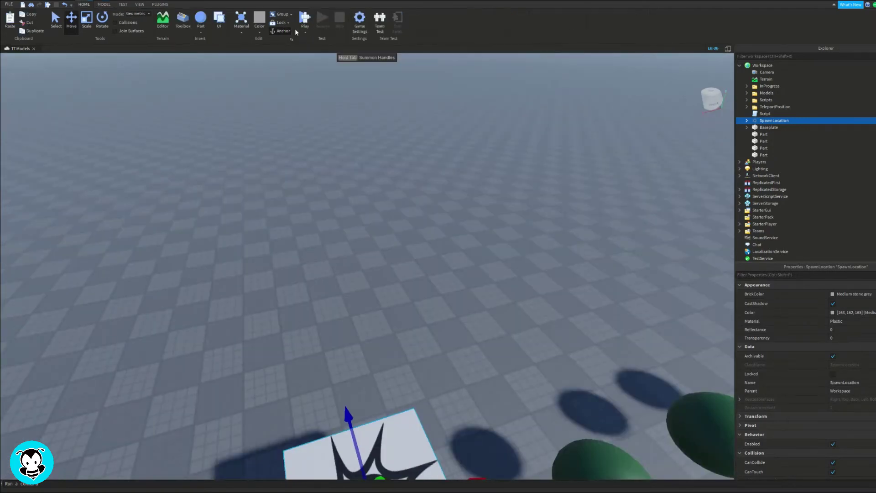
left_click(320, 49)
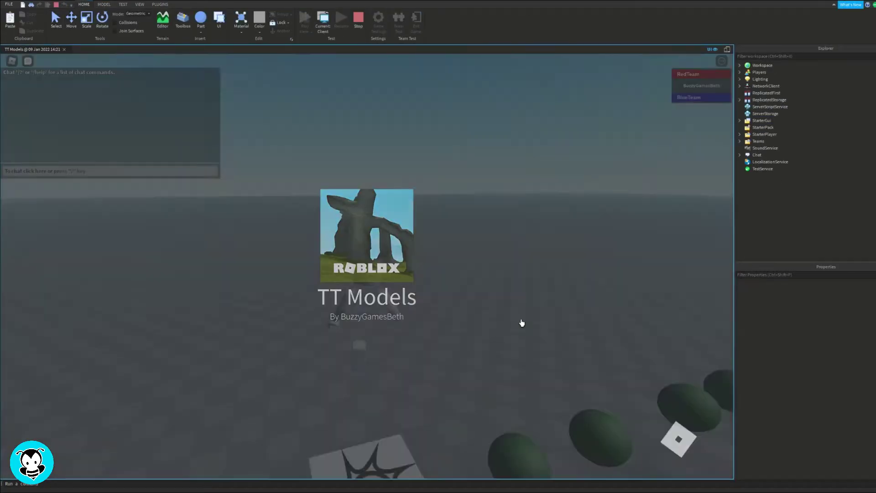
- Run and jump the character across the green spheres to test the gaps, and stop the play test
key("w")
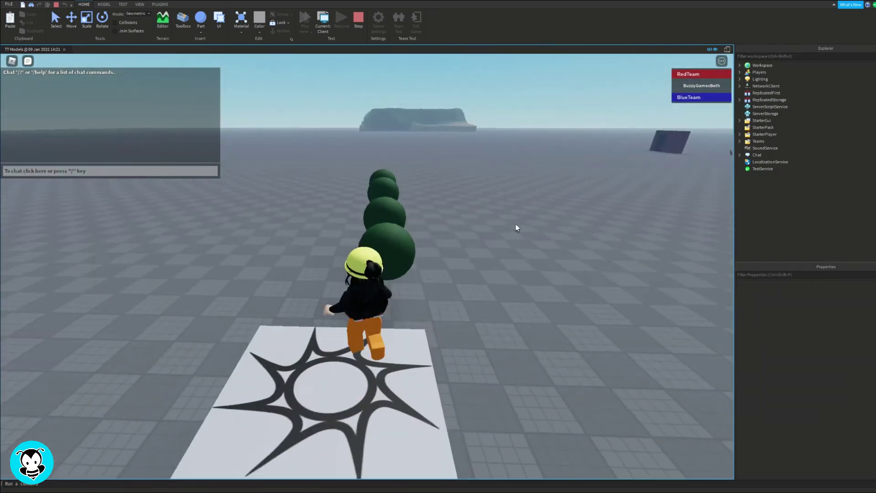
key("d")
right_click_drag(530, 228, 530, 228)
key("space")
key("w")
key("space")
key("w")
key("space")
key("space")
key("w")
key("space")
key("space")
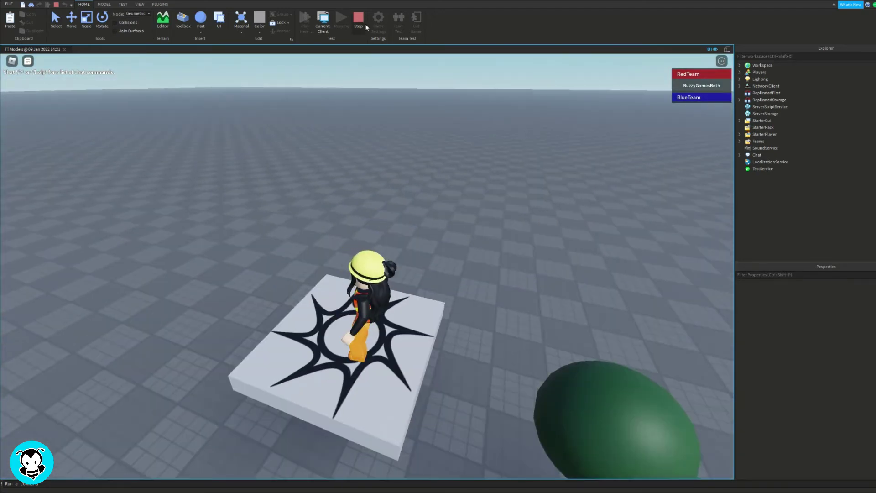
left_click(358, 20)
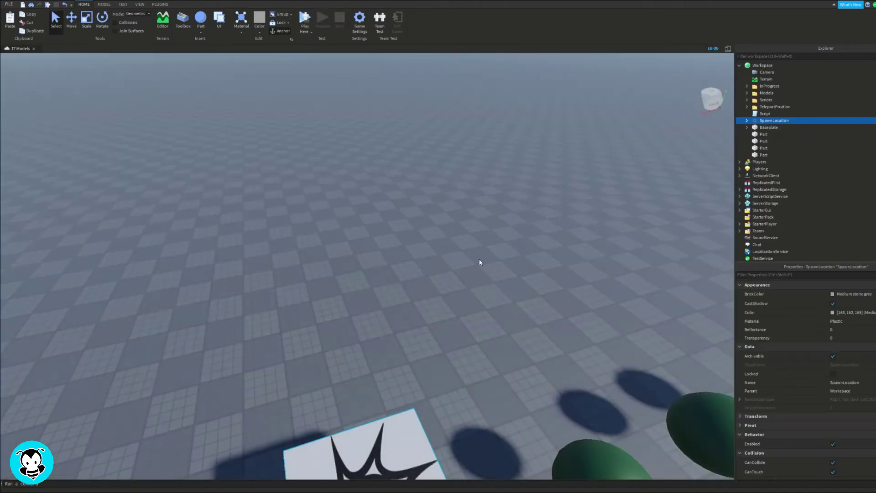
- Shift the second and fourth spheres along the row so the gaps between the spheres are even
scroll(450, 260, "down", 6)
left_click(435, 331)
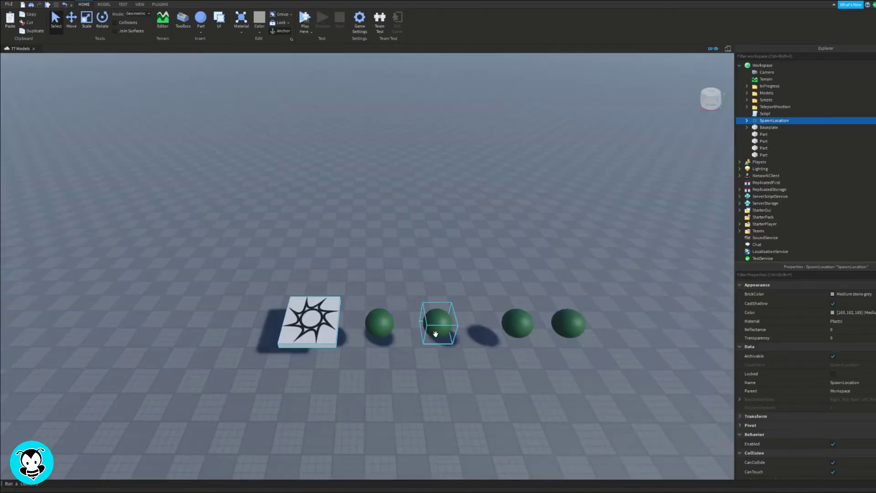
key("ctrl+3")
key("ctrl+4")
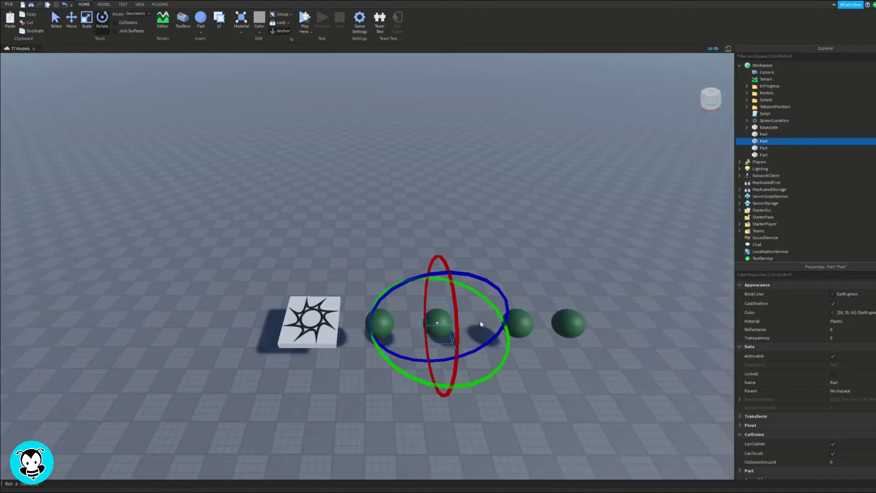
key("ctrl+2")
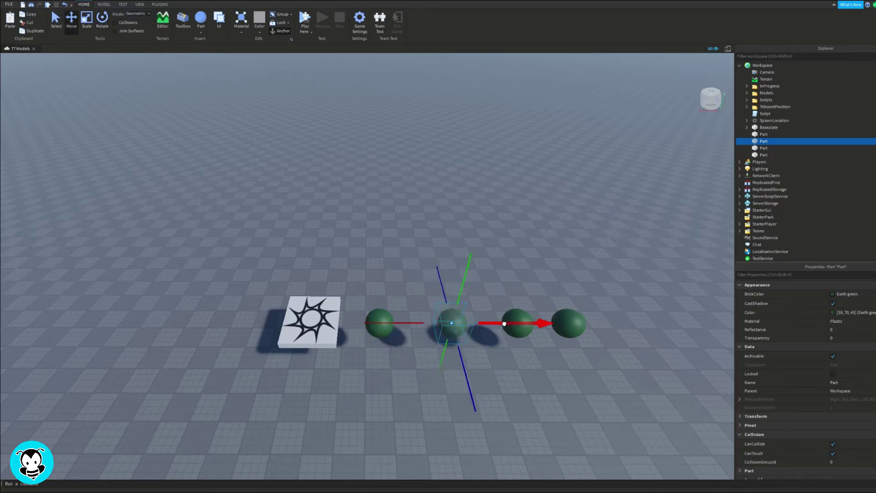
middle_click_drag(514, 314, 431, 316)
left_click(496, 318)
left_click_drag(530, 322, 545, 322)
key("d")
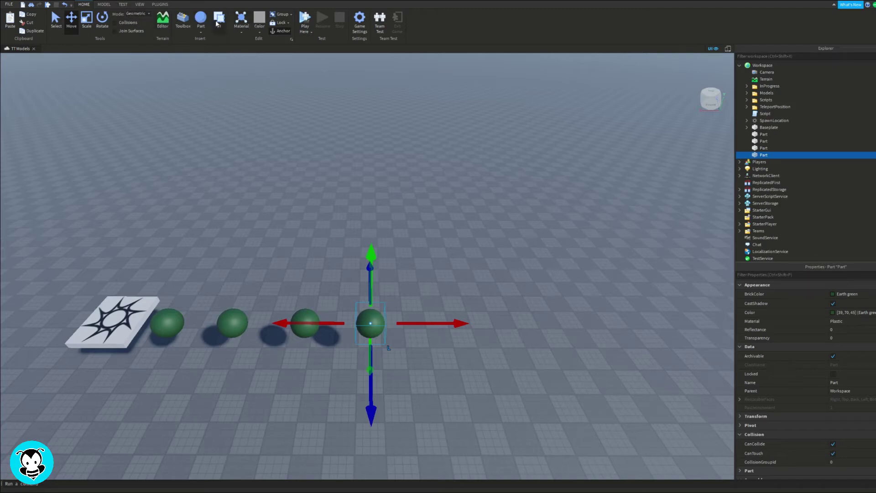
- Insert a block part and move it just past the last sphere of the row
left_click(213, 41)
key("s")
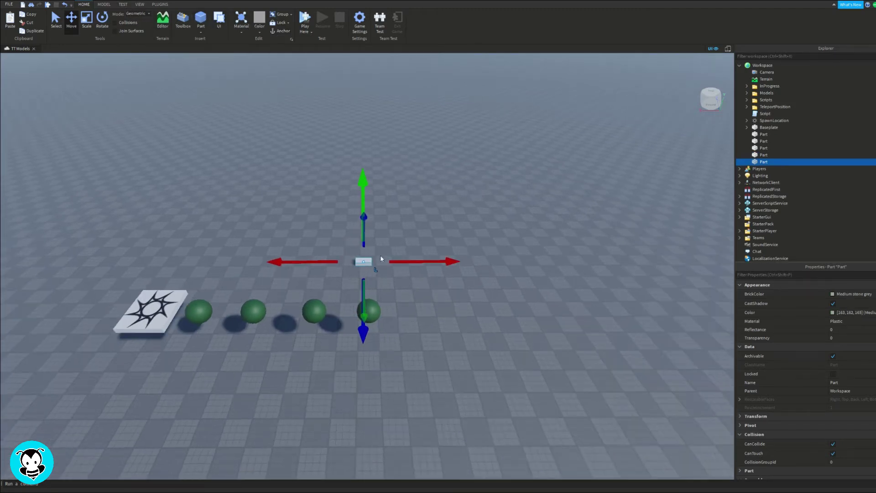
left_click_drag(369, 264, 410, 339)
left_click_drag(415, 281, 416, 257)
- Scale the new block into a wide, flat landing platform
key("ctrl+3")
mouse_move(421, 327)
left_mouse_down()
mouse_move(415, 352)
mouse_move(415, 323)
mouse_move(416, 342)
left_mouse_up()
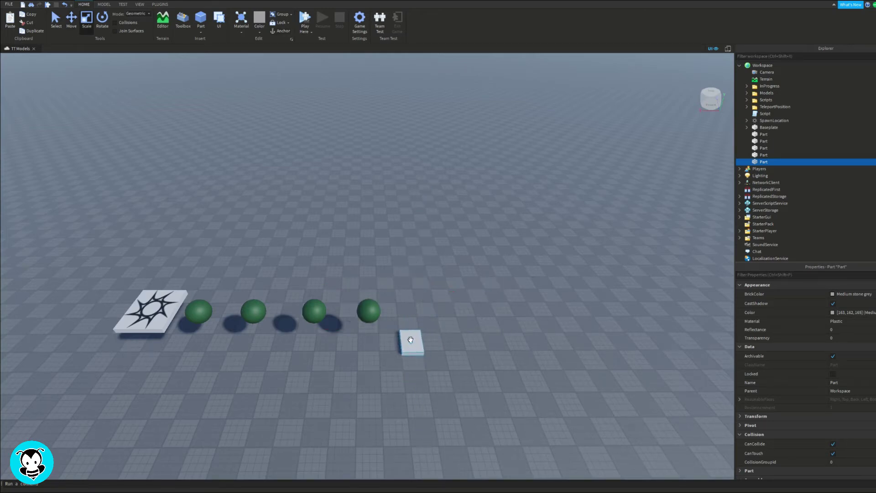
left_click_drag(446, 349, 465, 345)
- Raise the landing platform off the baseplate to about the height of the spheres
left_click(71, 20)
left_click_drag(432, 287, 438, 268)
key("w")
right_click_drag(444, 273, 442, 281)
key("s")
- Align the landing platform with the row of spheres and leave a jumpable gap after the last sphere
left_click_drag(407, 331, 448, 336)
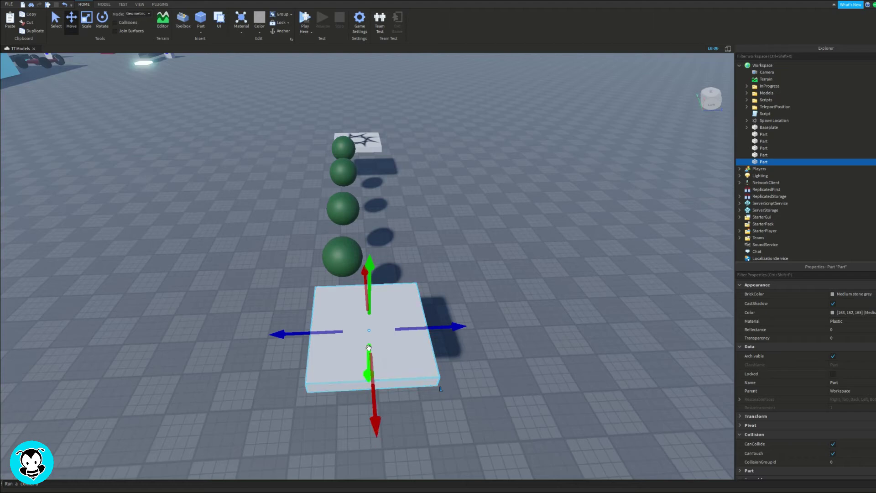
left_click_drag(368, 350, 371, 367)
key("a")
right_click_drag(338, 276, 371, 303)
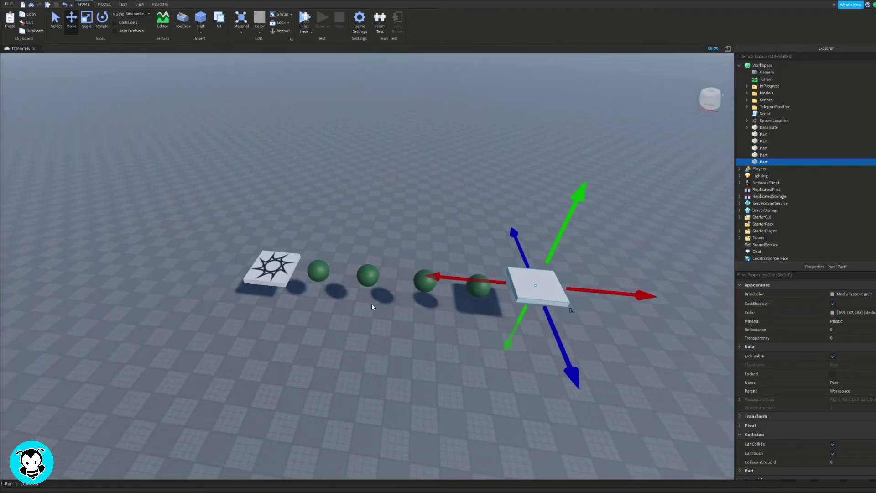
left_click(575, 273)
key("d")
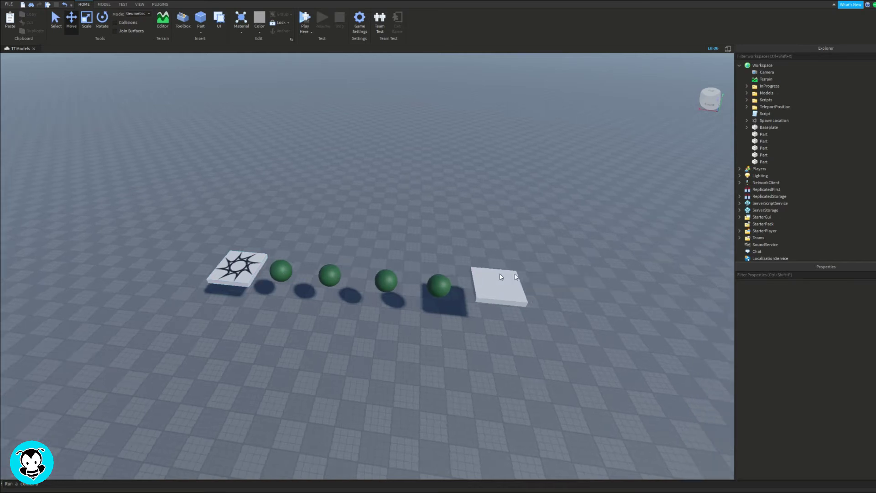
- Duplicate the landing platform, move the copy beside it at a right angle to the sphere row, and narrow it into a plank
left_click(367, 284)
right_click_drag(415, 228, 416, 228)
key("d")
key("ctrl+d")
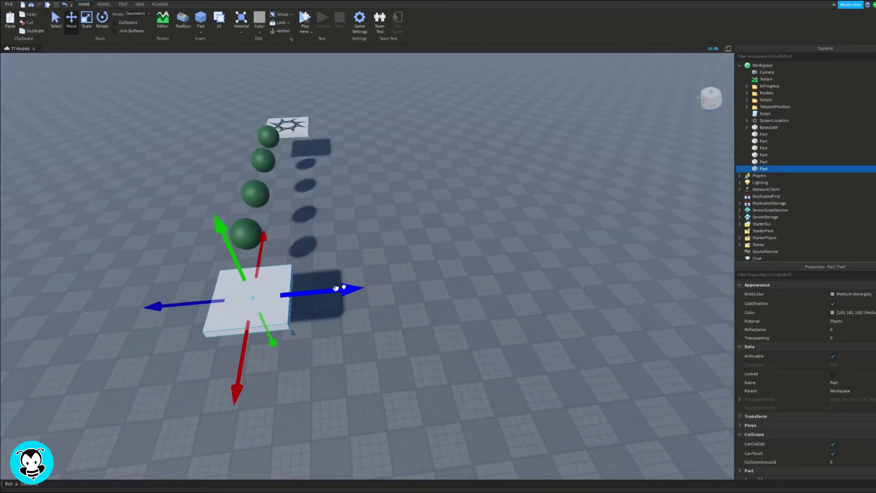
left_click_drag(346, 287, 424, 284)
key("ctrl+3")
left_click_drag(287, 294, 327, 290)
- Duplicate the plank, place the copy one jump farther along, and rotate it horizontally to a diagonal angle
key("ctrl+2")
key("ctrl+d")
left_click_drag(429, 283, 519, 279)
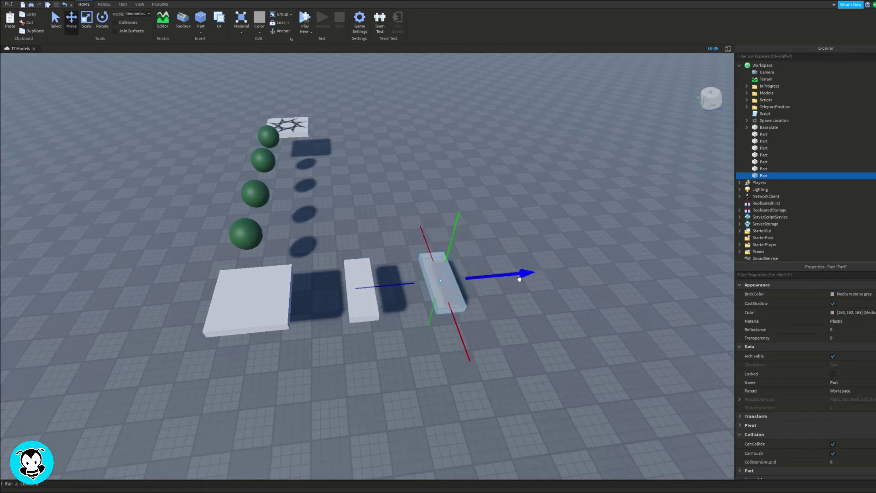
key("ctrl+3")
key("ctrl+4")
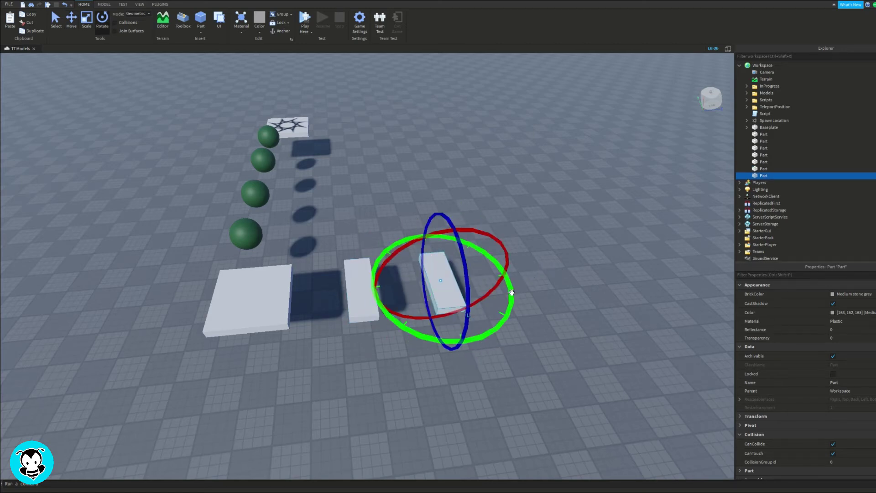
left_click_drag(511, 293, 506, 297)
key("ctrl+d")
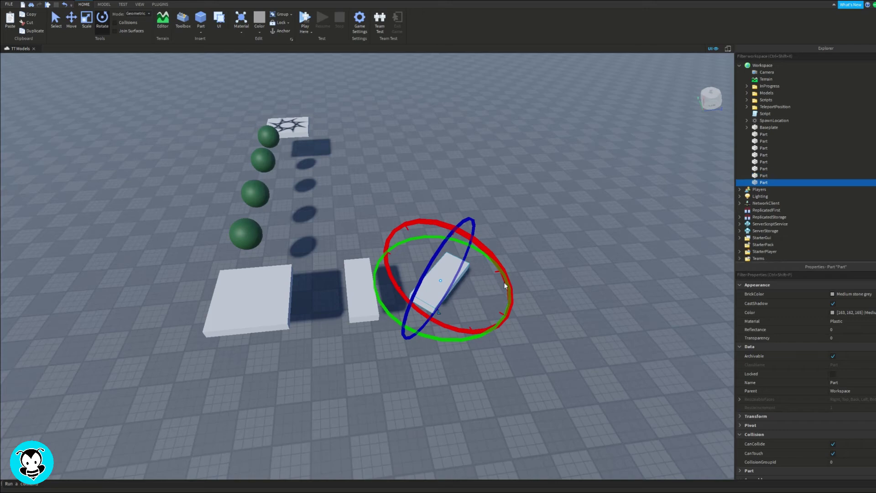
key("ctrl+2")
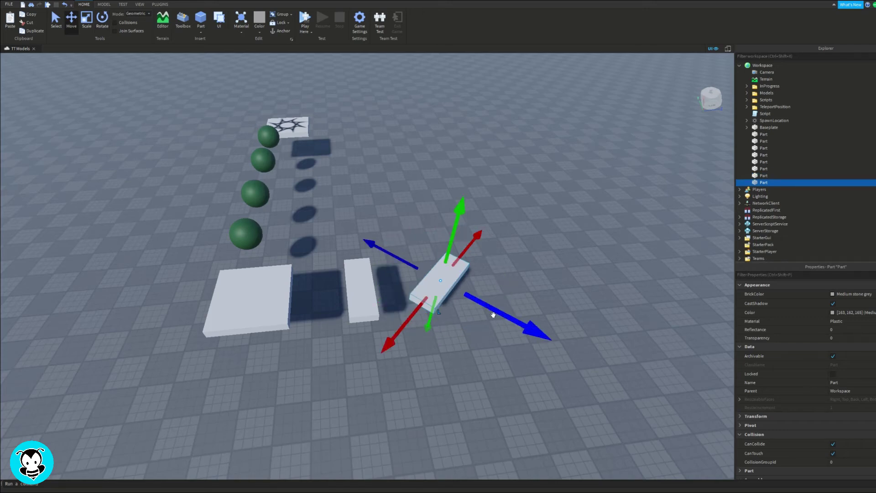
key("Delete")
- Duplicate the first straight plank and move the copy past the diagonal one as the third plank
left_click(362, 284)
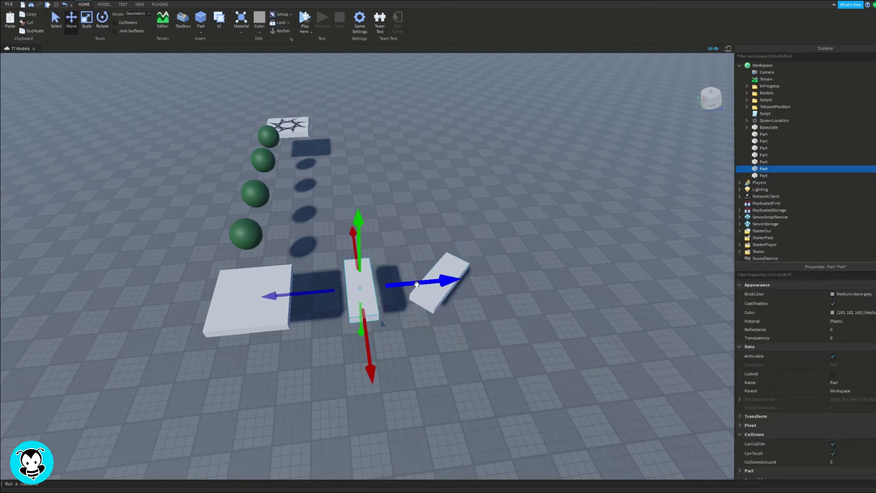
key("ctrl+d")
left_click_drag(417, 284, 598, 283)
key("d")
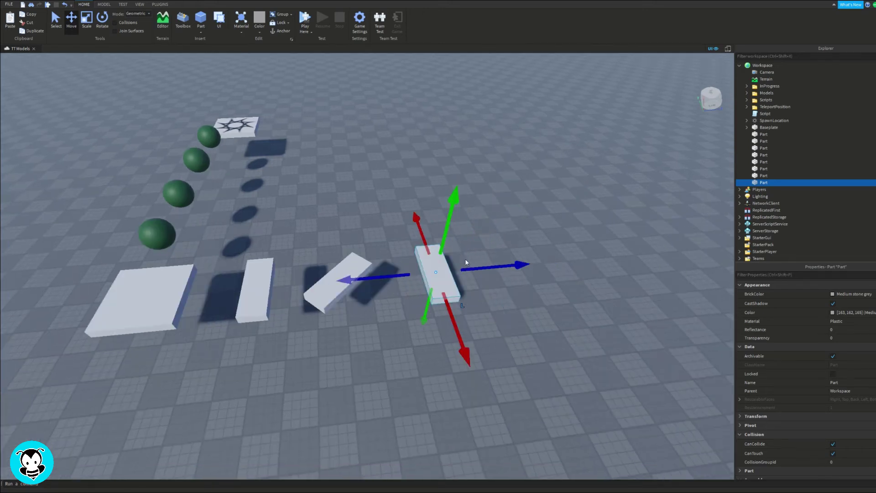
- Duplicate the third plank, move the copy farther along the row, and rotate it diagonally as the fourth plank
key("ctrl+d")
left_click_drag(479, 267, 580, 266)
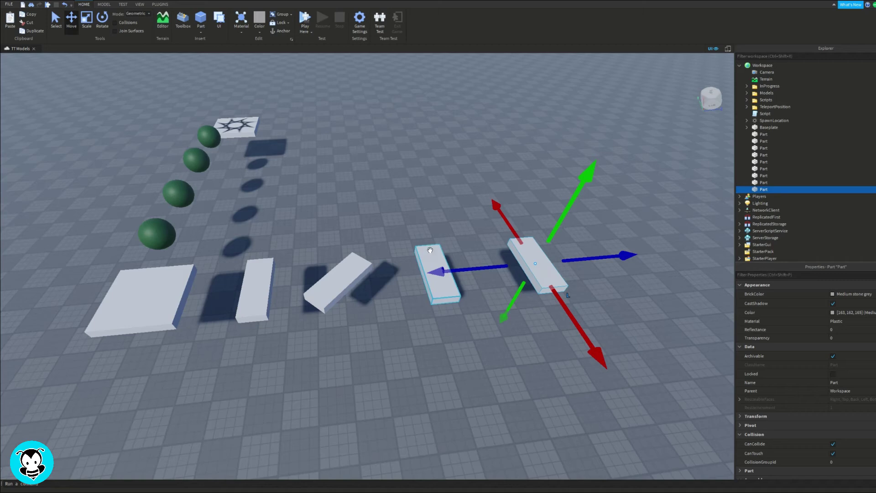
key("ctrl+3")
key("ctrl+4")
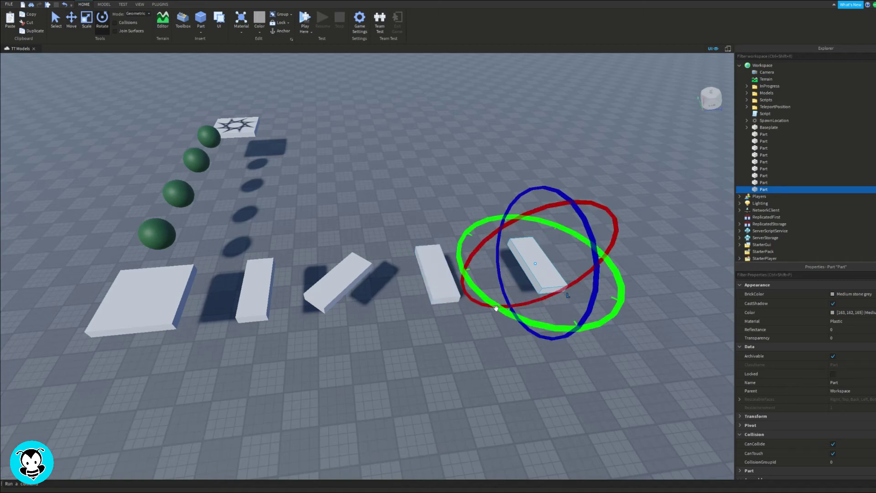
left_click_drag(509, 315, 600, 320)
left_click(618, 170)
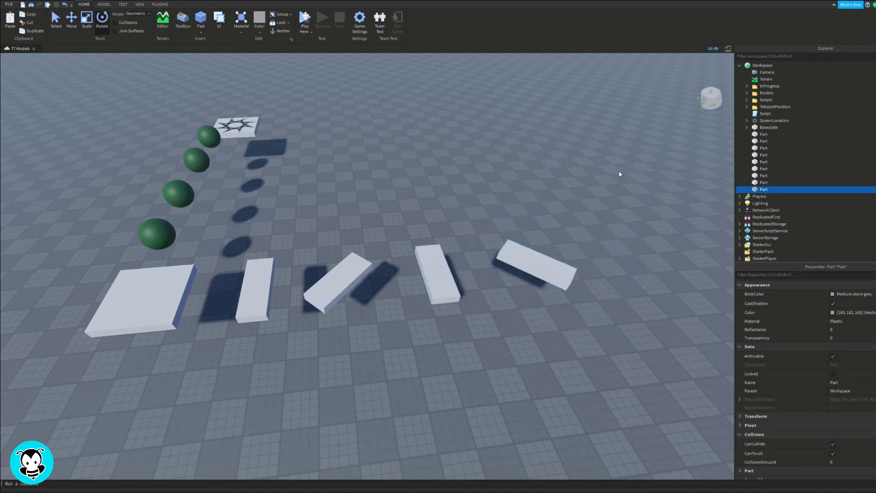
- Duplicate the square landing platform and place the copy past the fourth plank as the end platform
key("d")
left_click(100, 304)
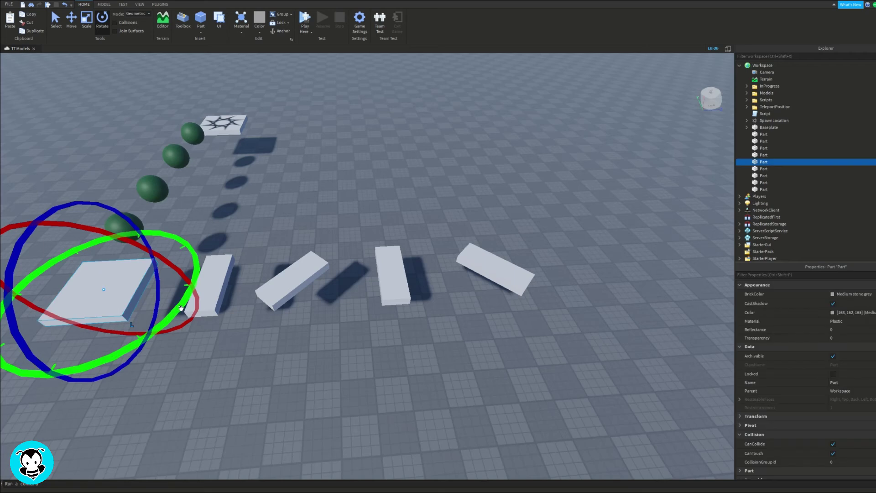
key("ctrl+d")
key("ctrl+2")
left_click_drag(190, 285, 571, 303)
left_click(387, 395)
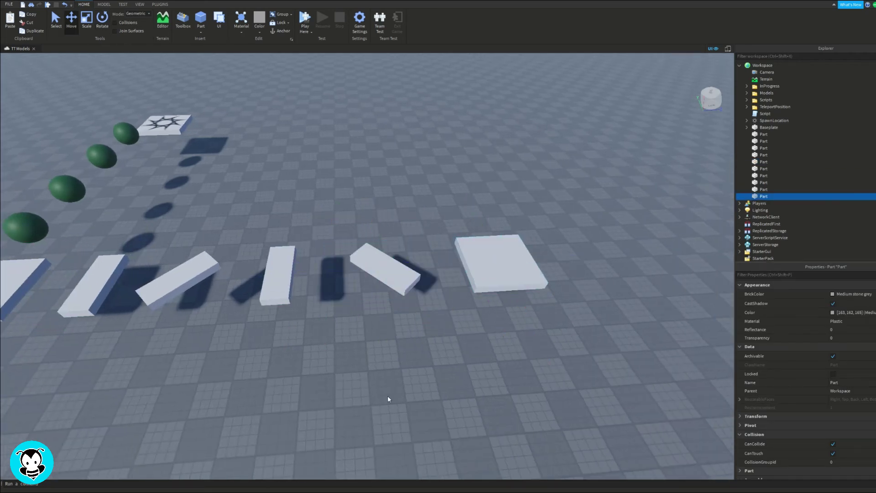
- Color the first plank red and the second plank Navy blue
key("s")
key("a")
left_click(261, 281)
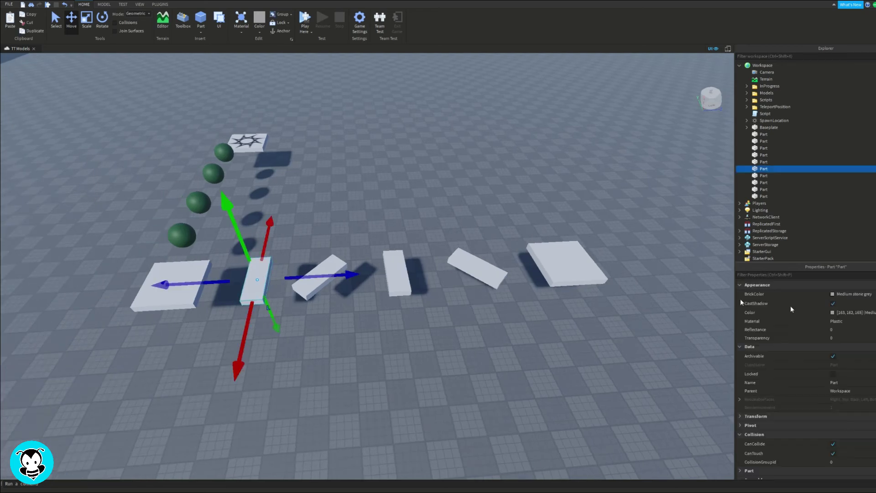
left_click(833, 294)
left_click(850, 365)
left_click(319, 276)
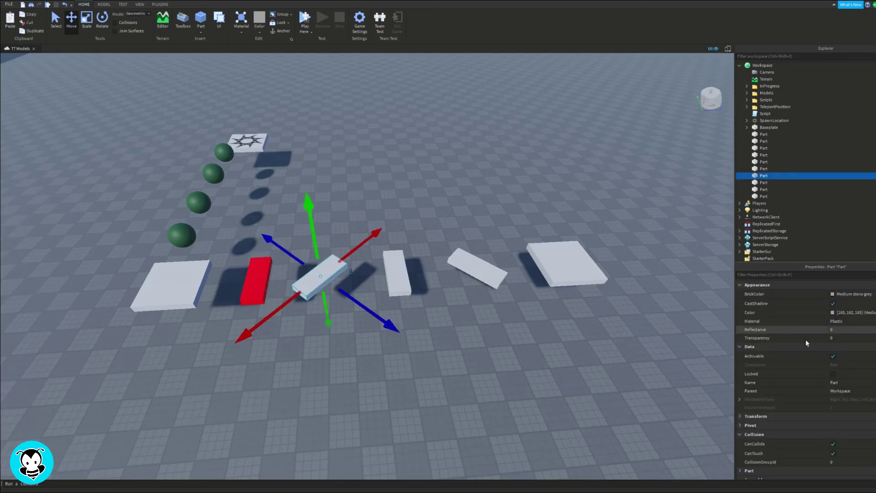
left_click(839, 296)
left_click(847, 309)
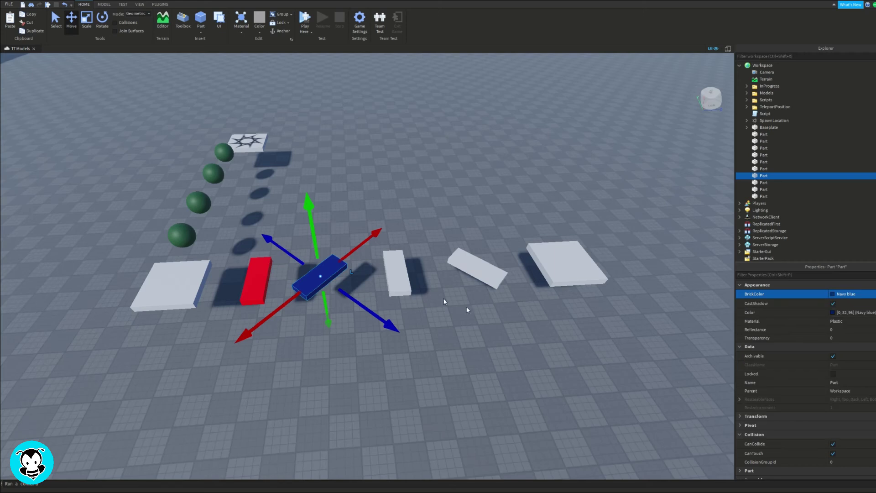
- Color the third plank Deep orange and the fourth plank Earth green
left_click(396, 276)
left_click(833, 295)
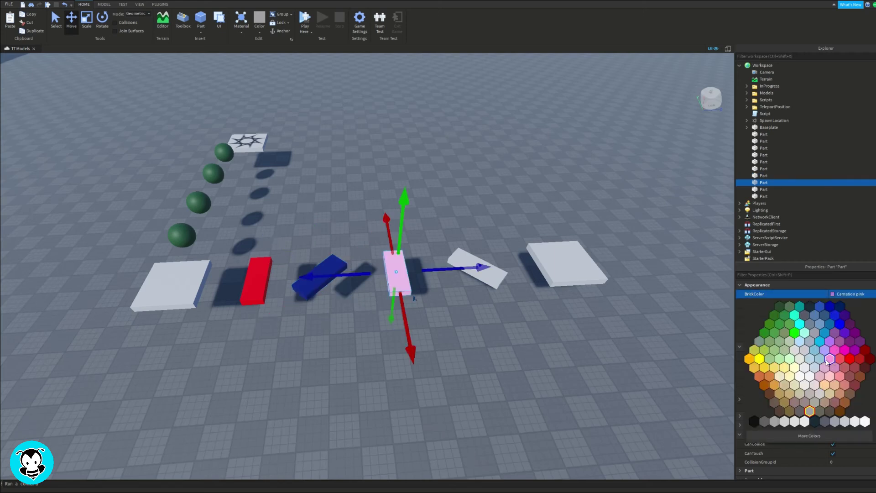
left_click(750, 360)
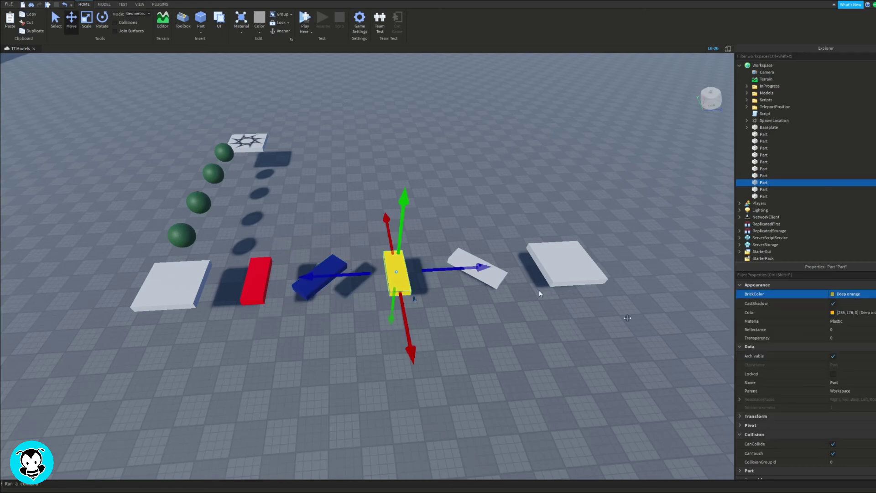
left_click(492, 278)
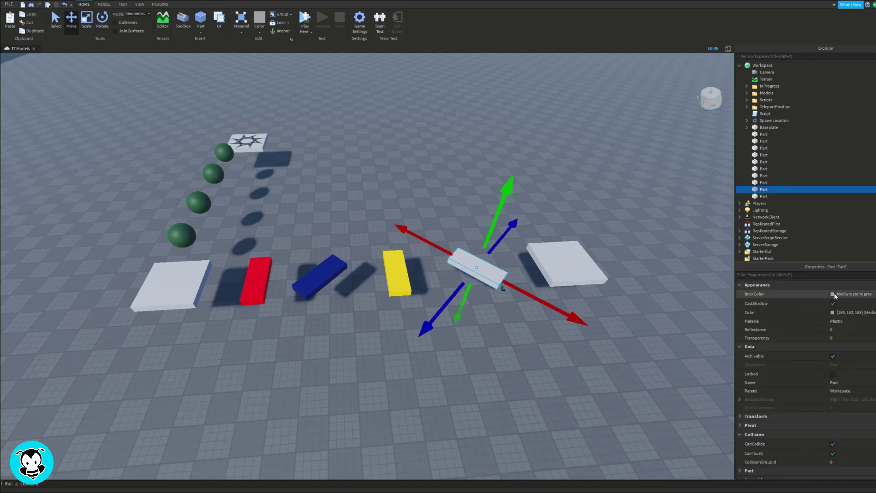
left_click(834, 295)
left_click(779, 307)
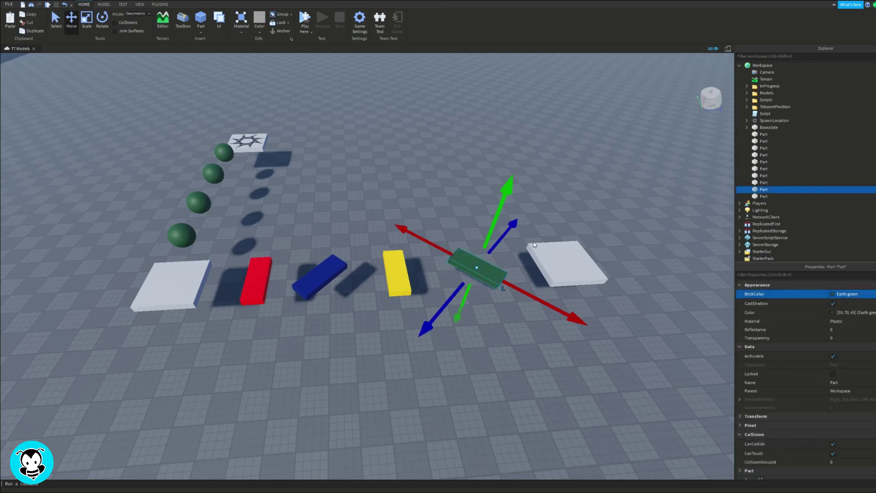
- Color the end platform bright green
left_click(563, 261)
left_click(833, 294)
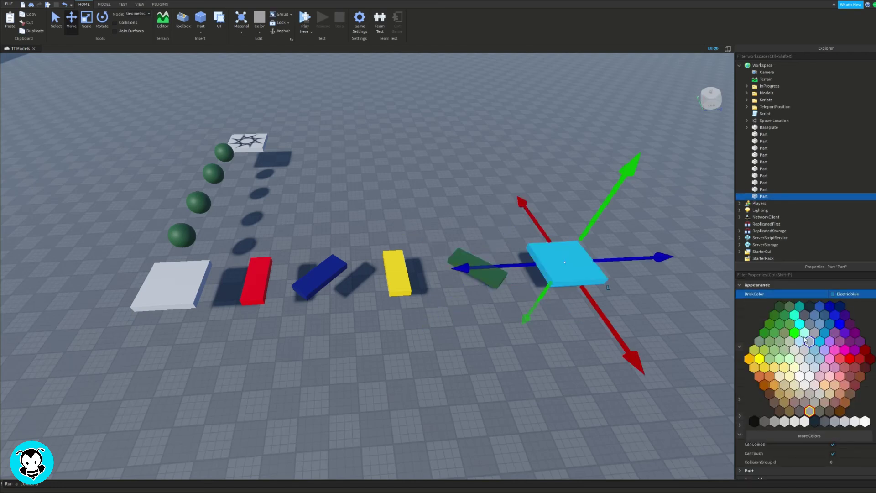
left_click(765, 334)
left_click(390, 352)
right_click_drag(390, 352, 390, 352)
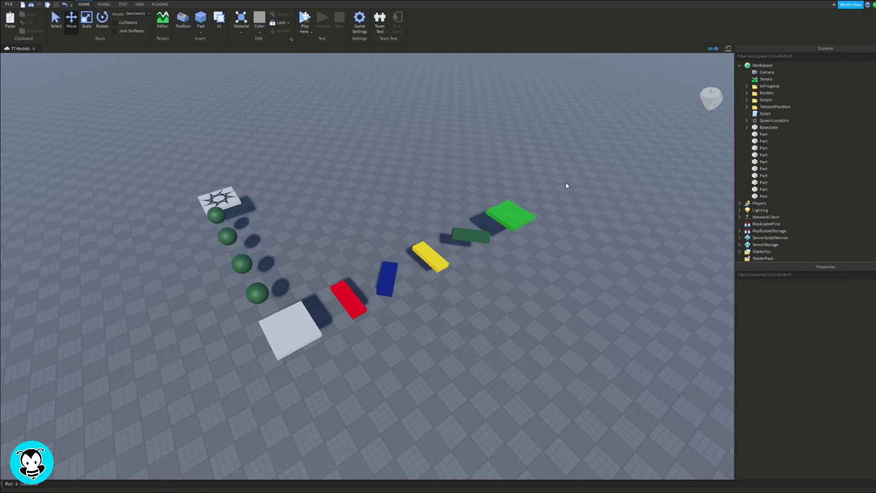
- Select the spawn location and all course parts together and anchor them, leaving the baseplate out
left_click_drag(305, 221, 181, 360)
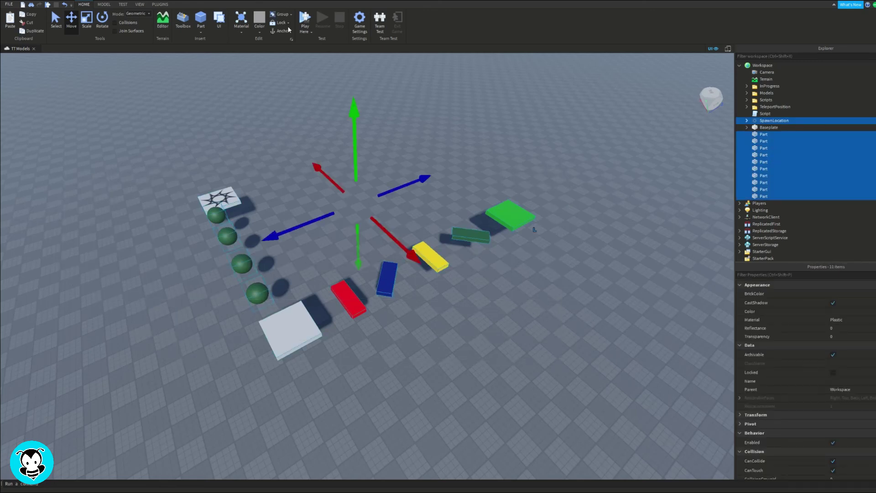
left_click(310, 371)
right_click_drag(270, 275, 270, 272)
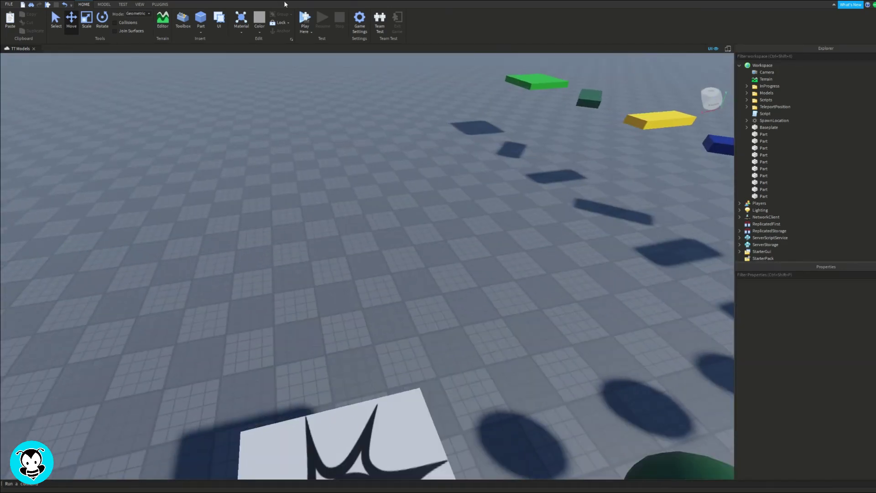
- Start a playtest of the course and hide the chat window
left_click(305, 20)
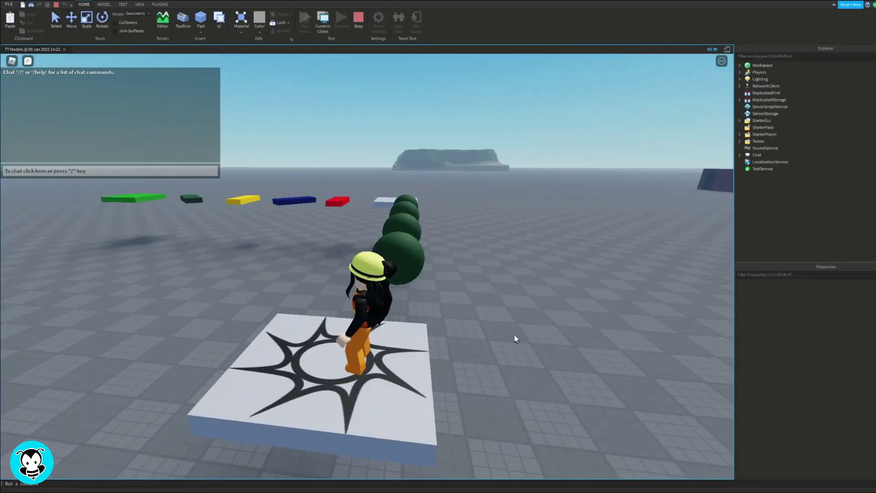
left_click(28, 61)
right_click_drag(551, 256, 551, 256)
- Test the course by jumping the character across the spheres and onward, and stop the playtest
key("w")
key("space")
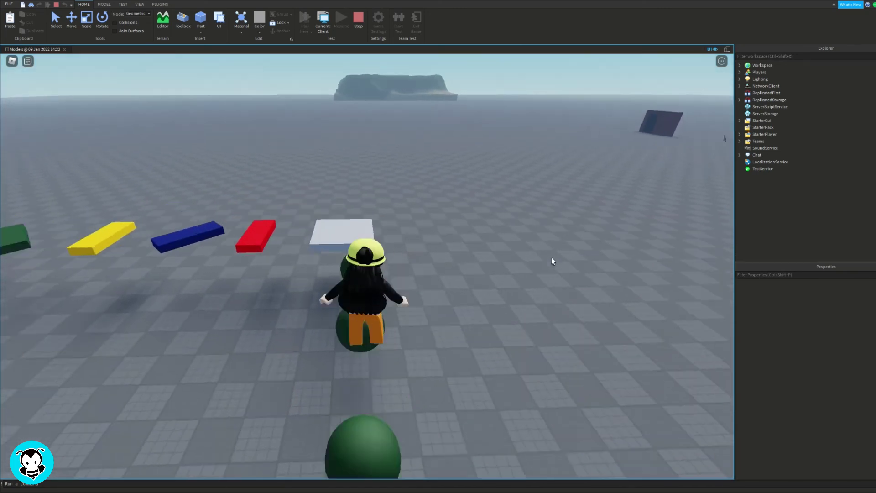
key("space")
right_click_drag(551, 258, 551, 258)
key("w")
key("space")
key("space")
key("space")
key("space")
key("s")
key("space")
left_click(359, 24)
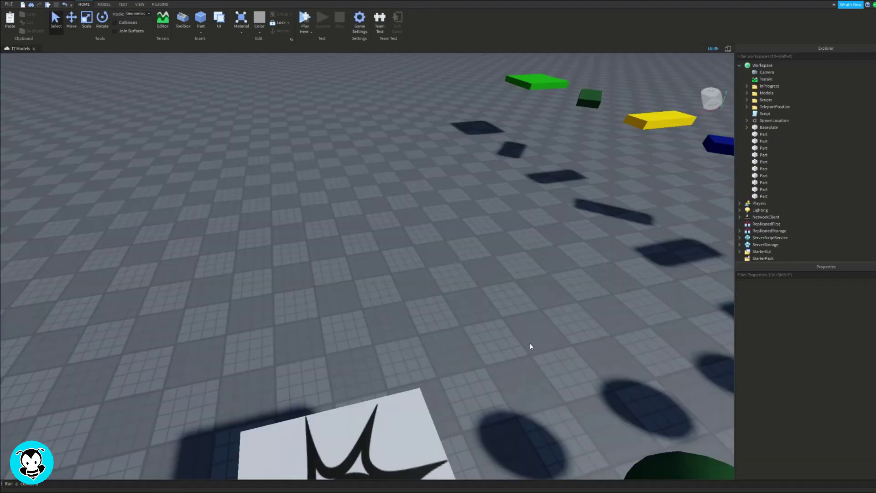
scroll(532, 319, "down", 5)
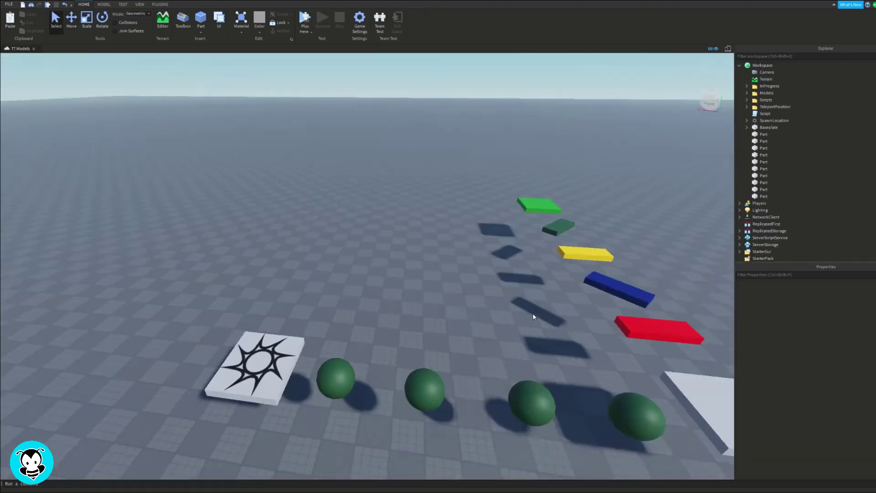